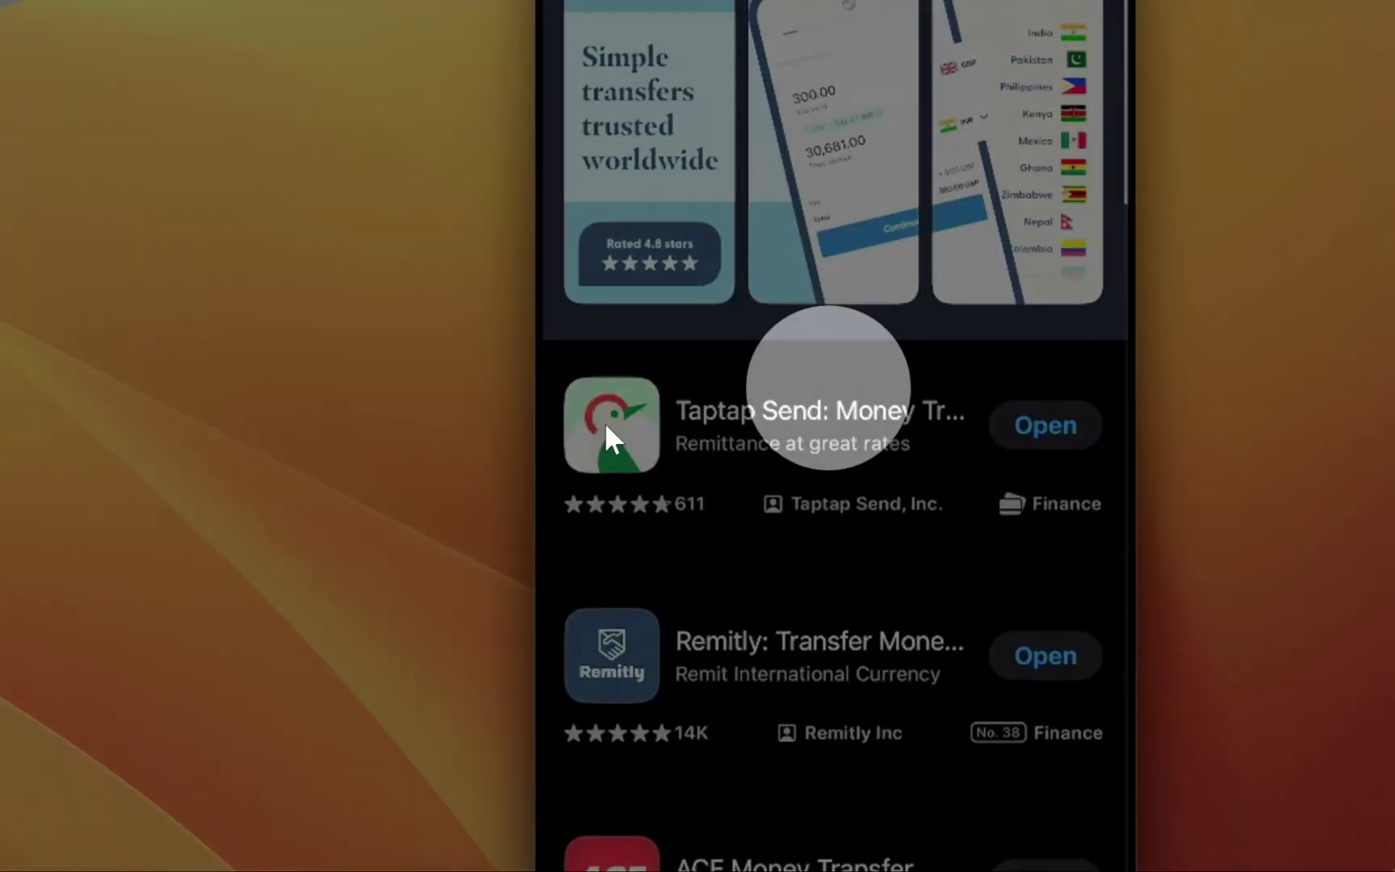
Launch the Taptap Send app from its Open button.
{"action": "left_click", "coordinate": [1041, 427]}
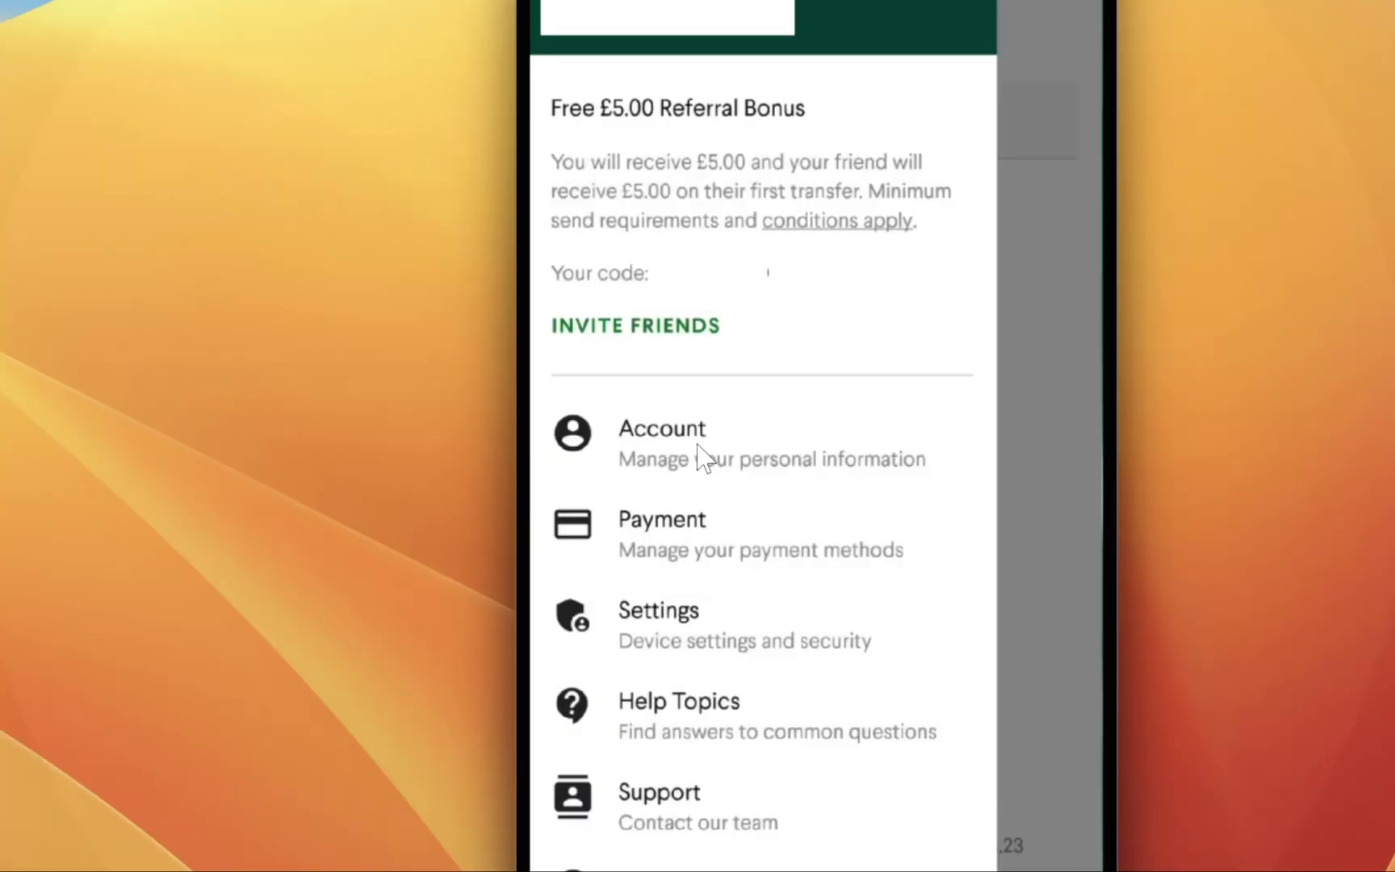
Go to the Account details page listing personal information and edit options.
{"action": "left_click", "coordinate": [698, 452]}
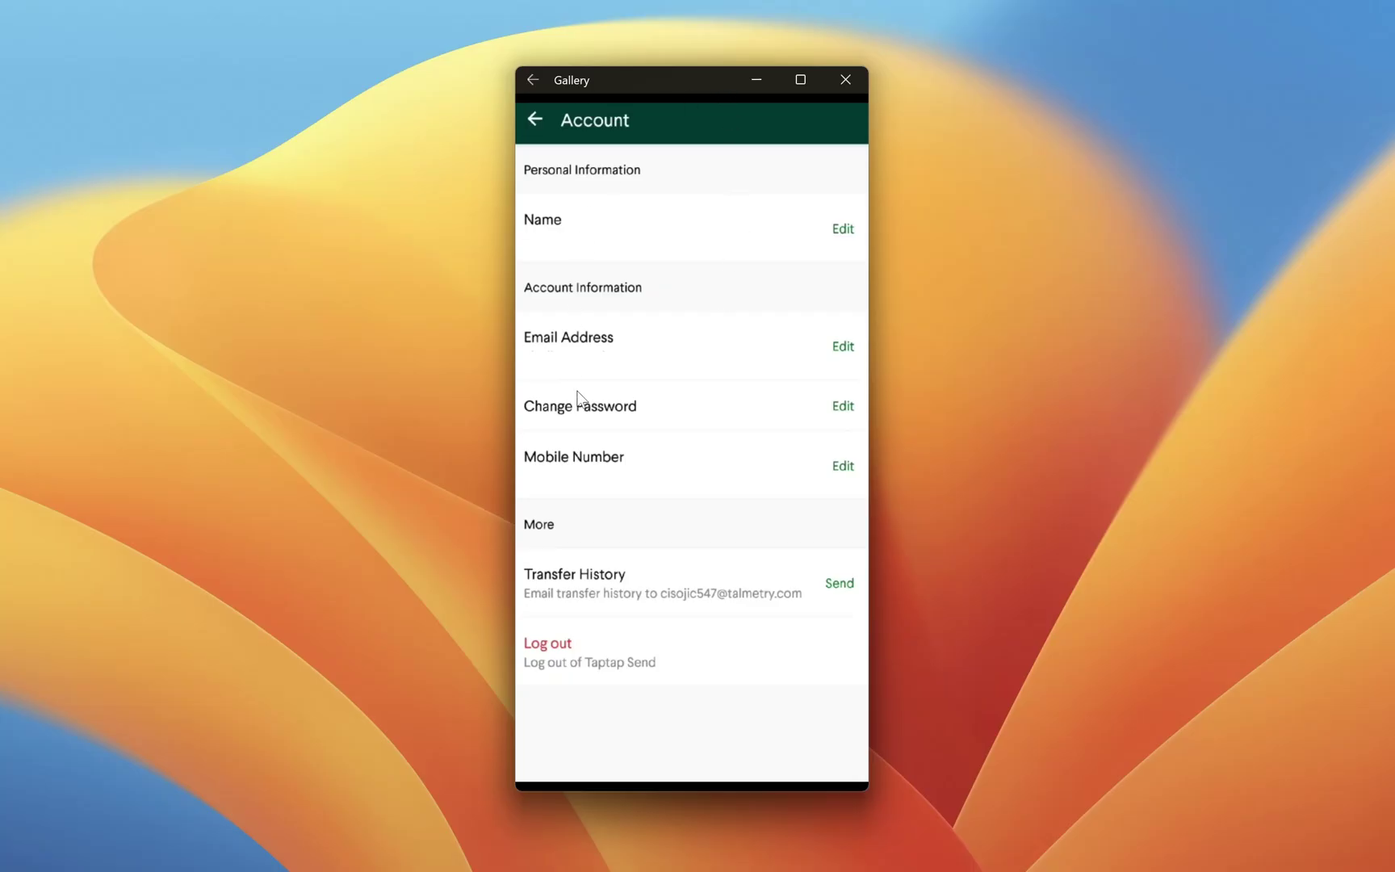